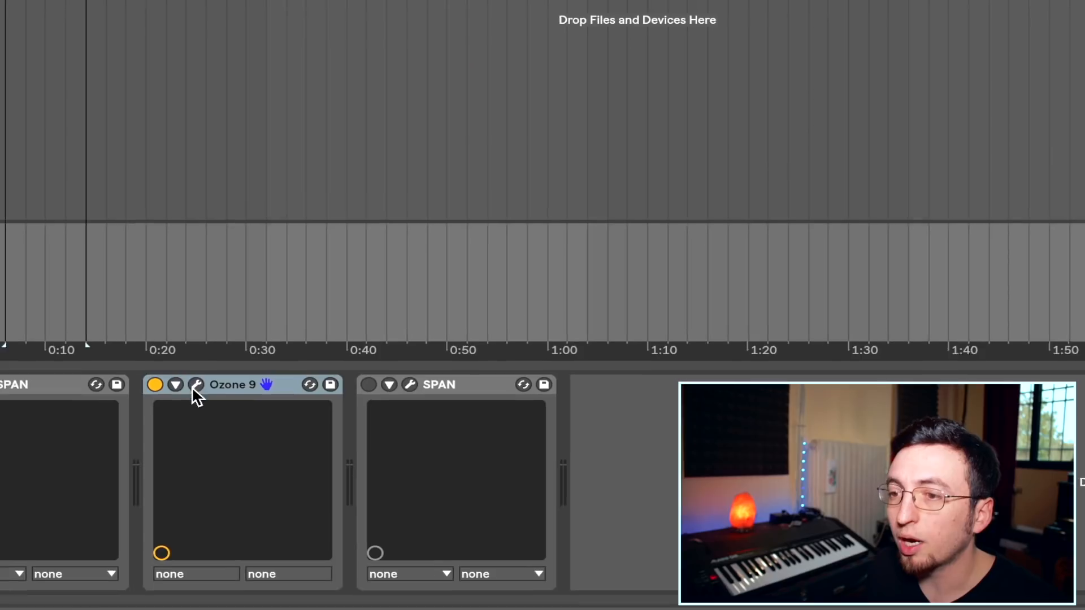
Open Ozone 9 from the master chain and move the arrangement loop to bars 9 to 13.
click(194, 395)
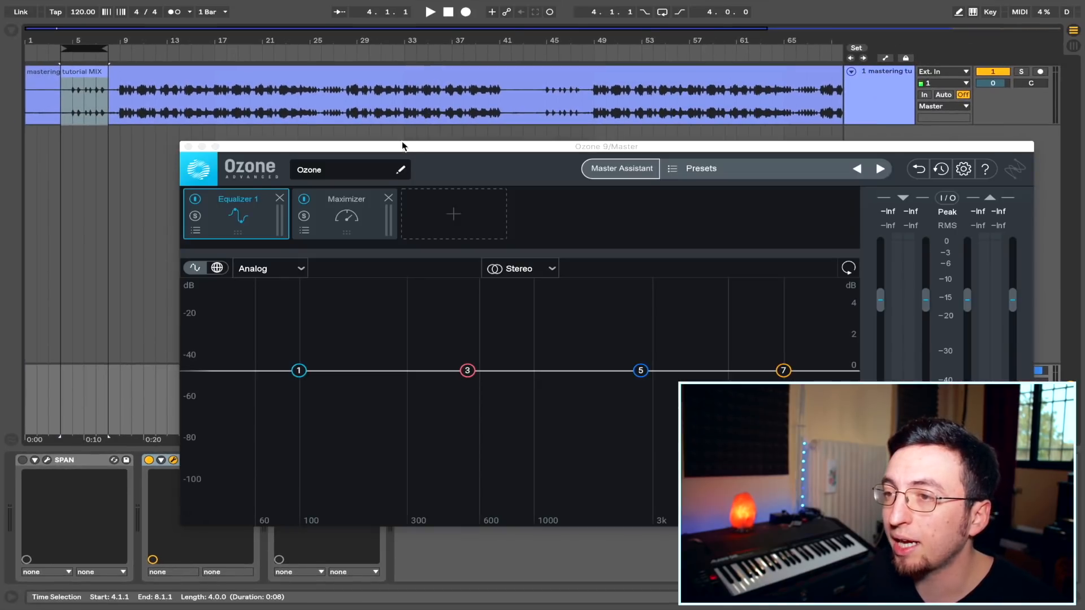
drag(402, 146, 407, 141)
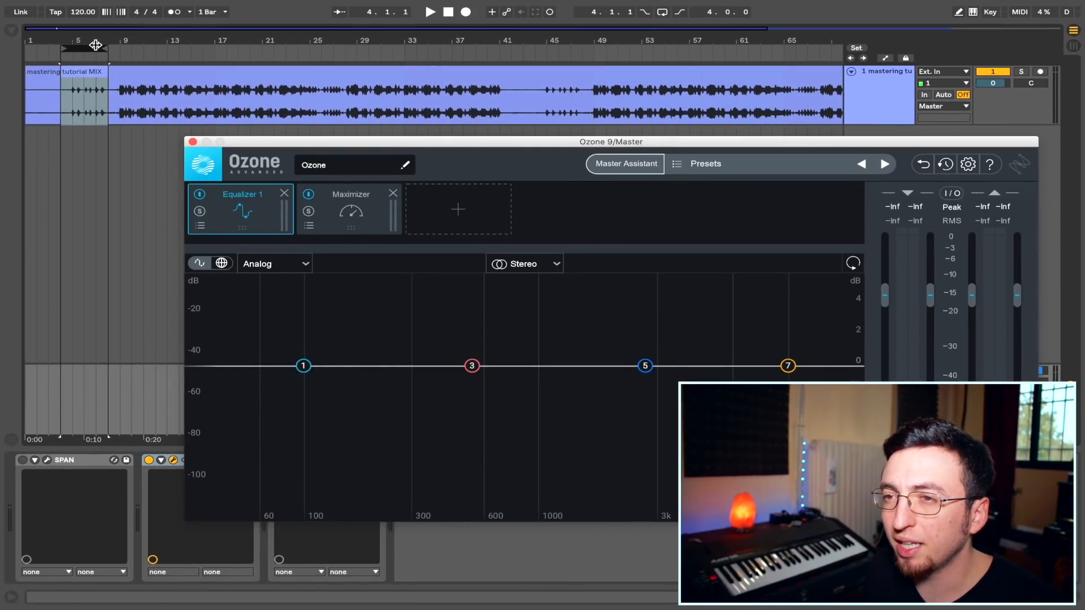
drag(95, 45, 117, 51)
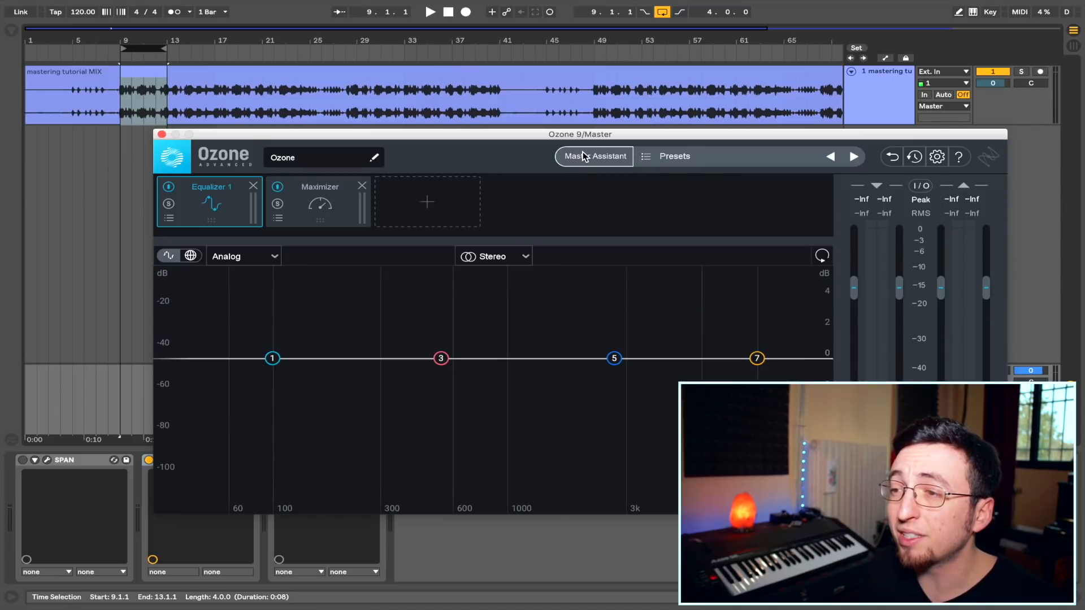
Run the Master Assistant with CD as the destination while the looped section plays.
click(500, 196)
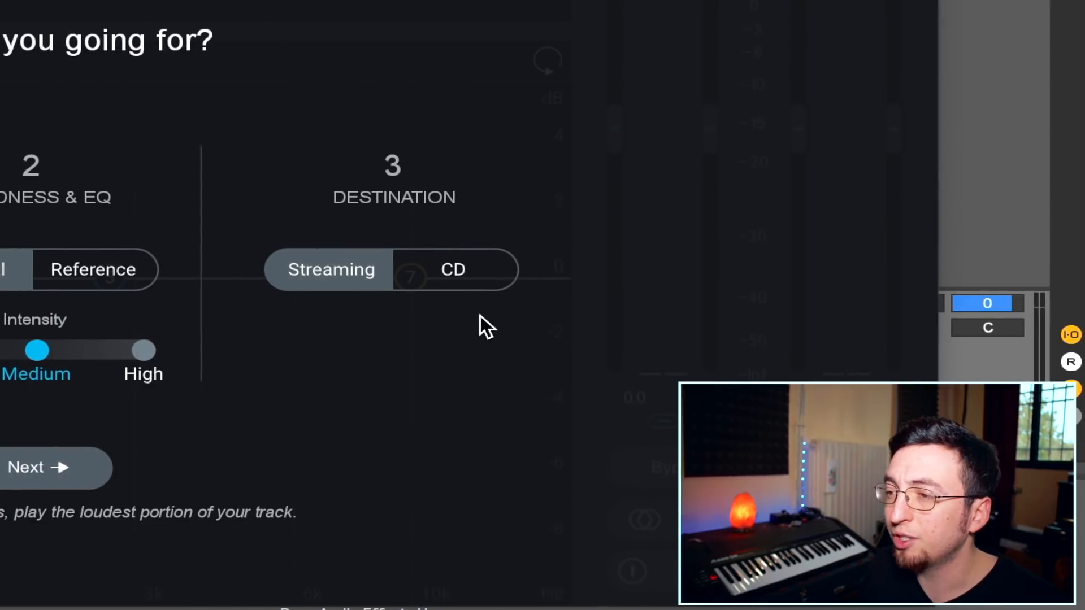
click(461, 272)
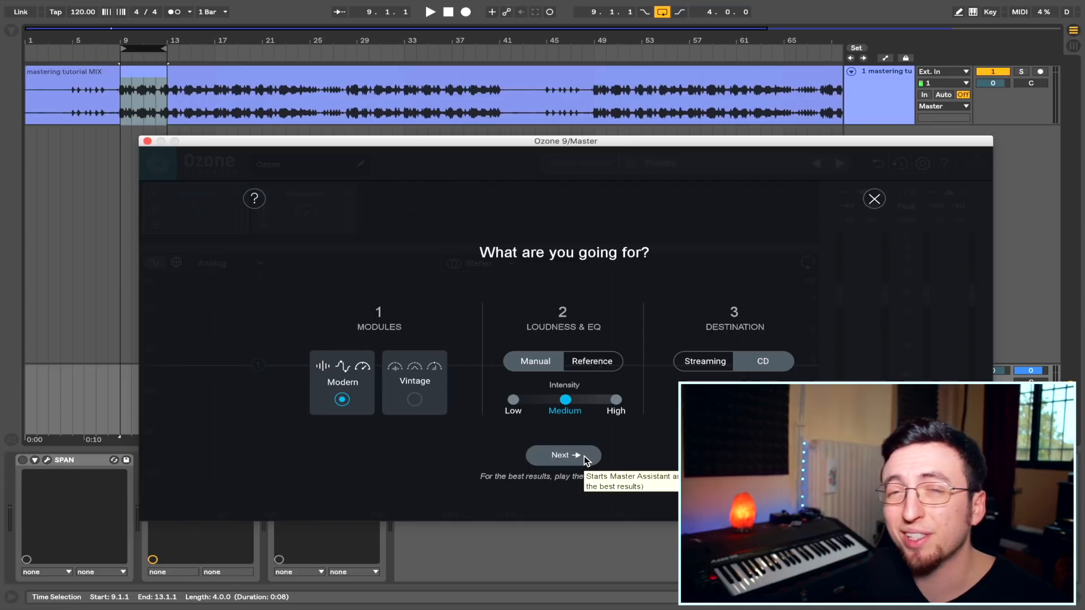
key(space)
click(584, 456)
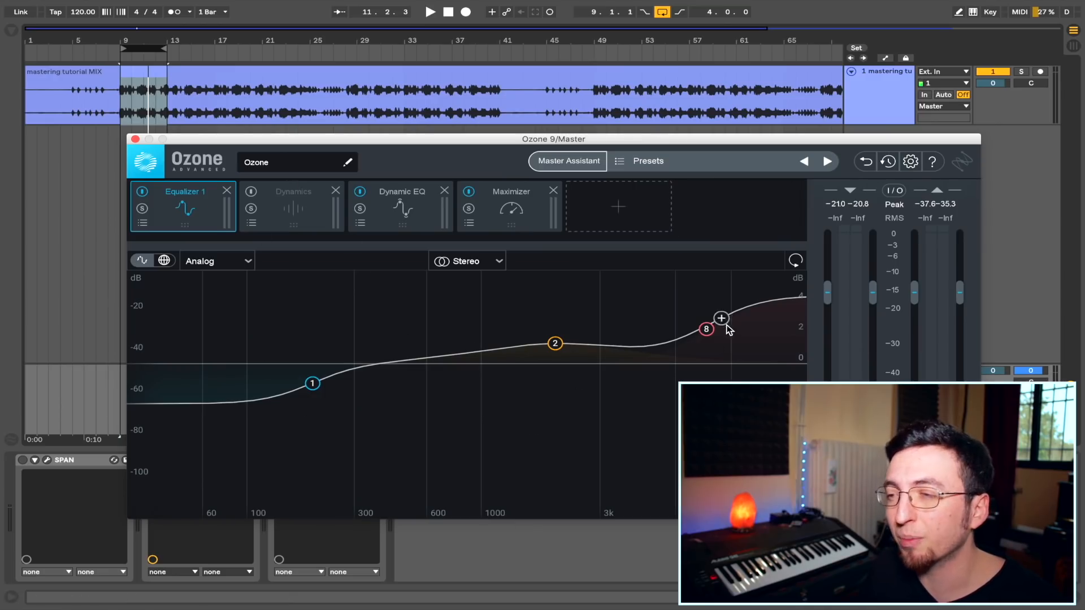
Review the settings suggested for the Dynamic EQ, Maximizer and Equalizer modules.
click(393, 205)
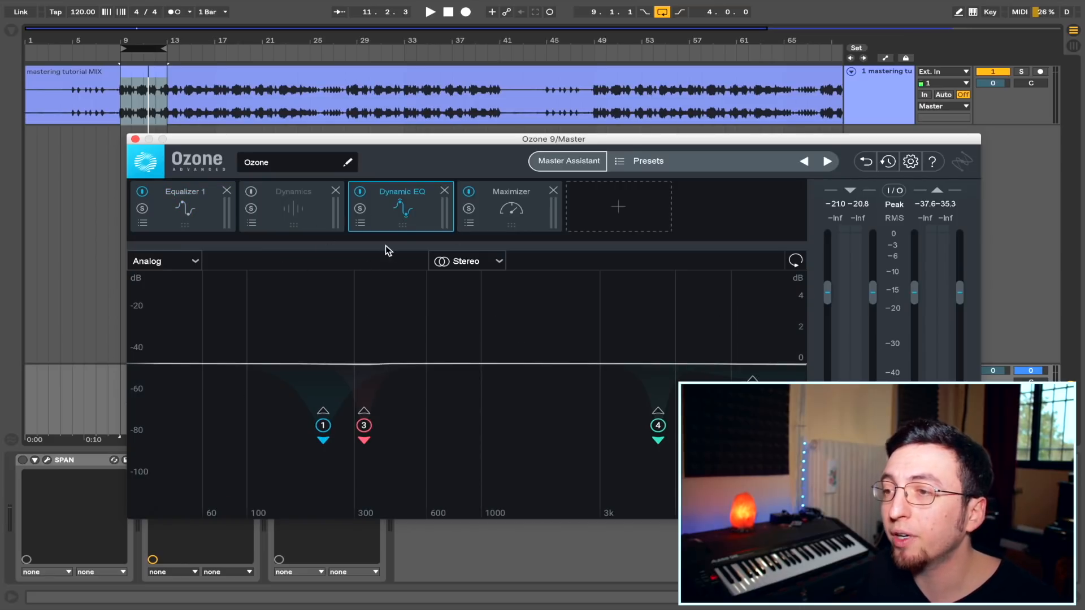
click(524, 212)
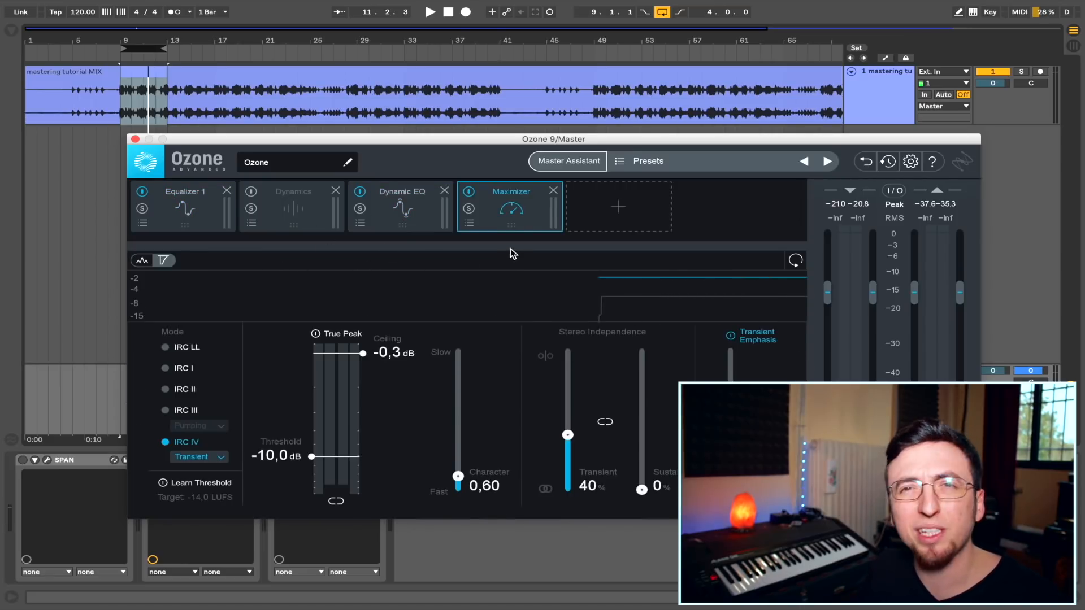
click(401, 206)
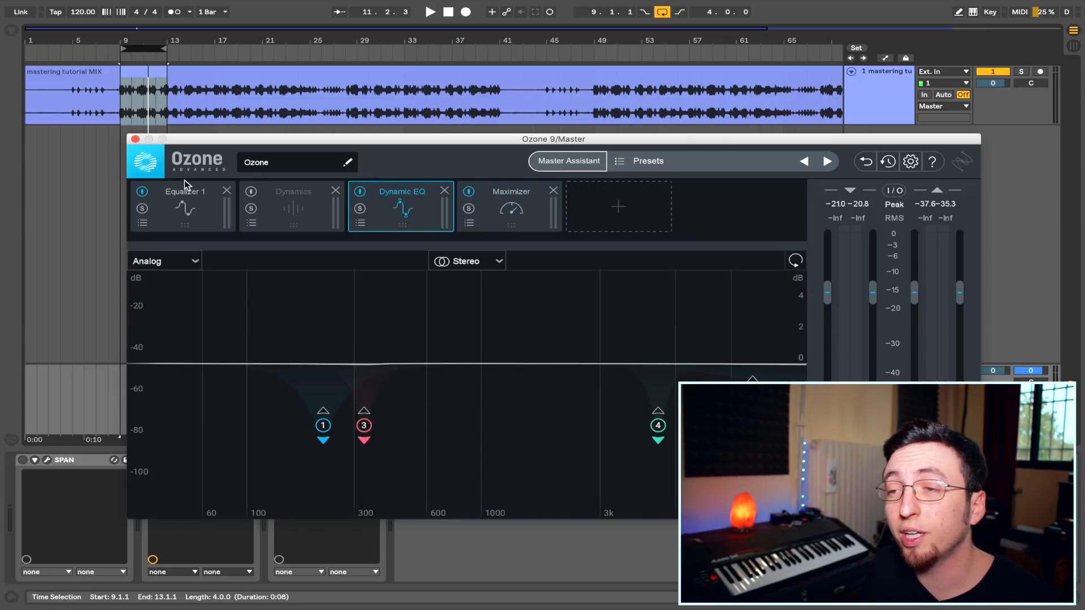
click(177, 210)
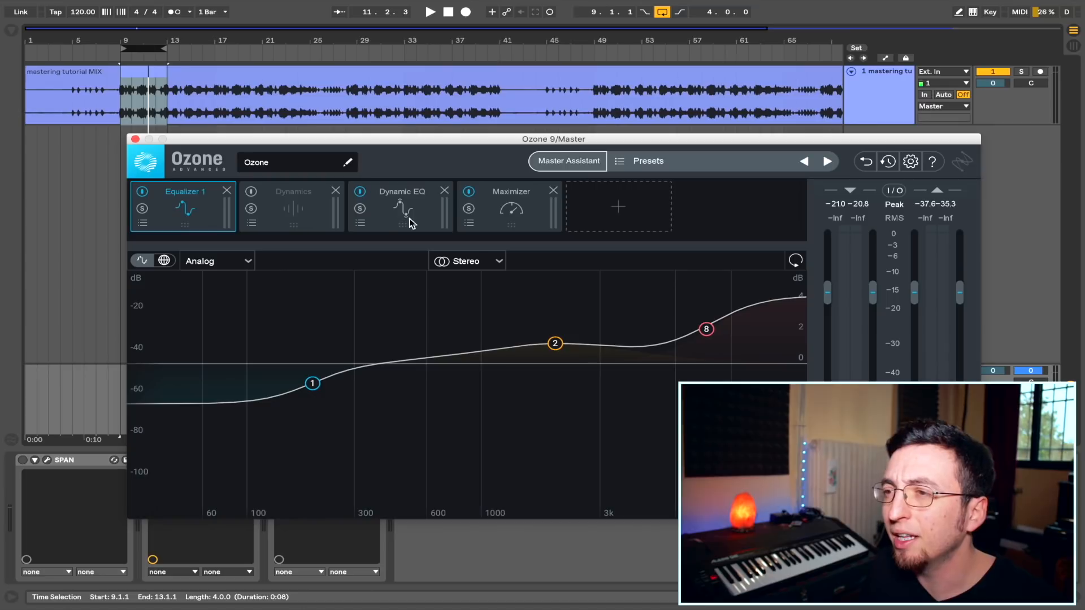
Enable True Peak in the Maximizer and set its ceiling to -0.1 dB.
click(485, 210)
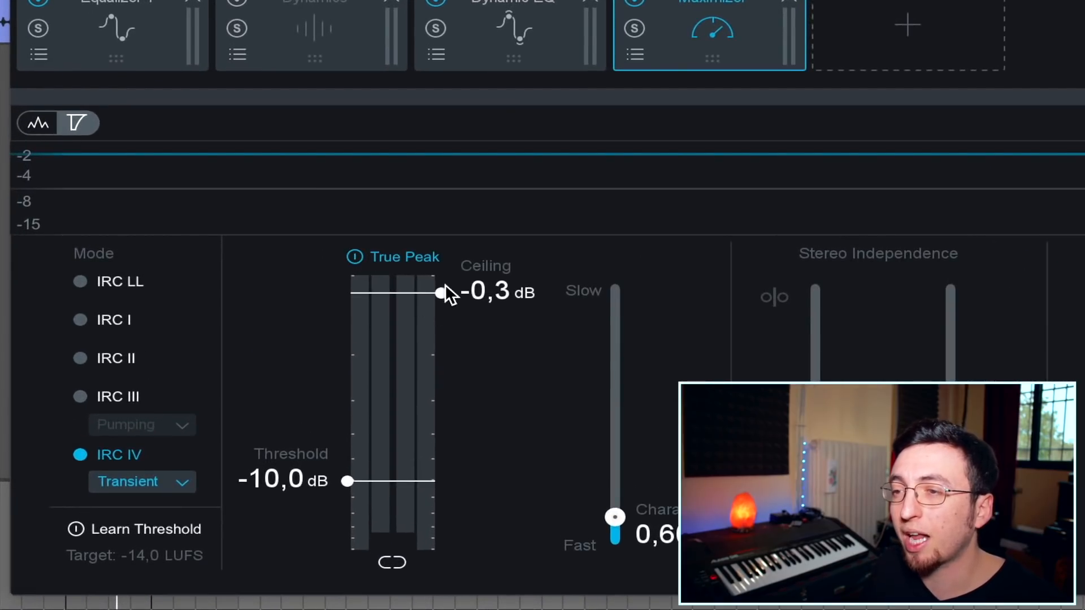
drag(442, 285, 448, 275)
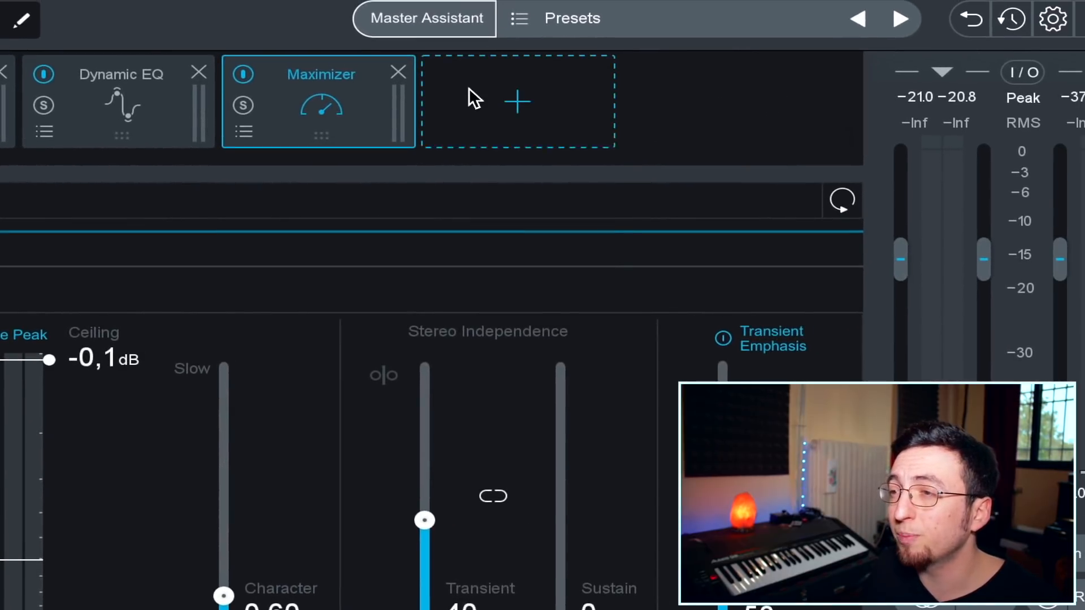
Add an Imager module to the chain and place it before the Maximizer.
click(862, 19)
click(500, 331)
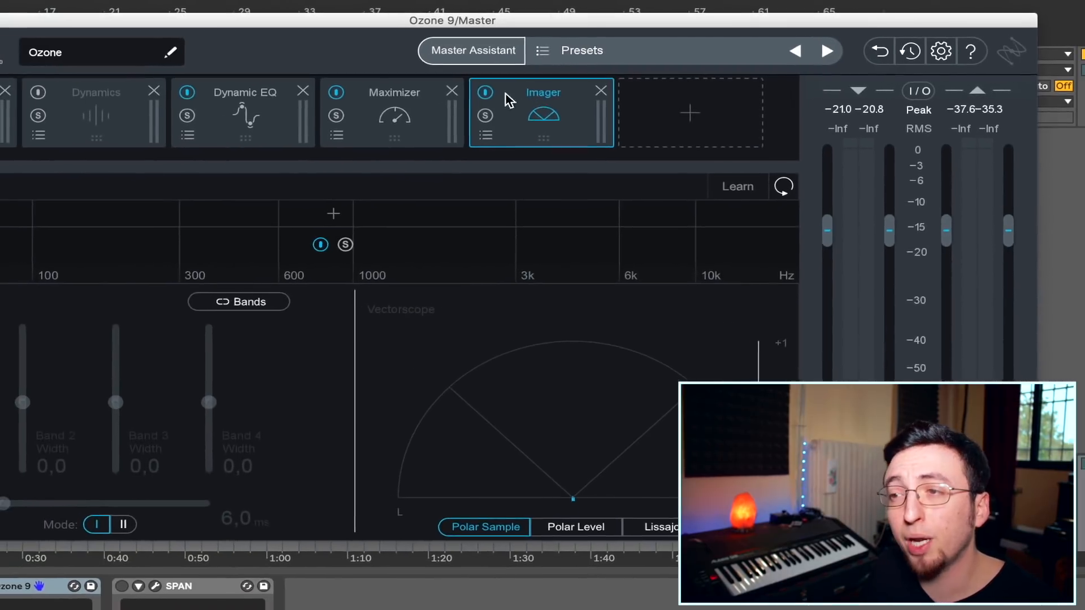
drag(518, 96, 305, 91)
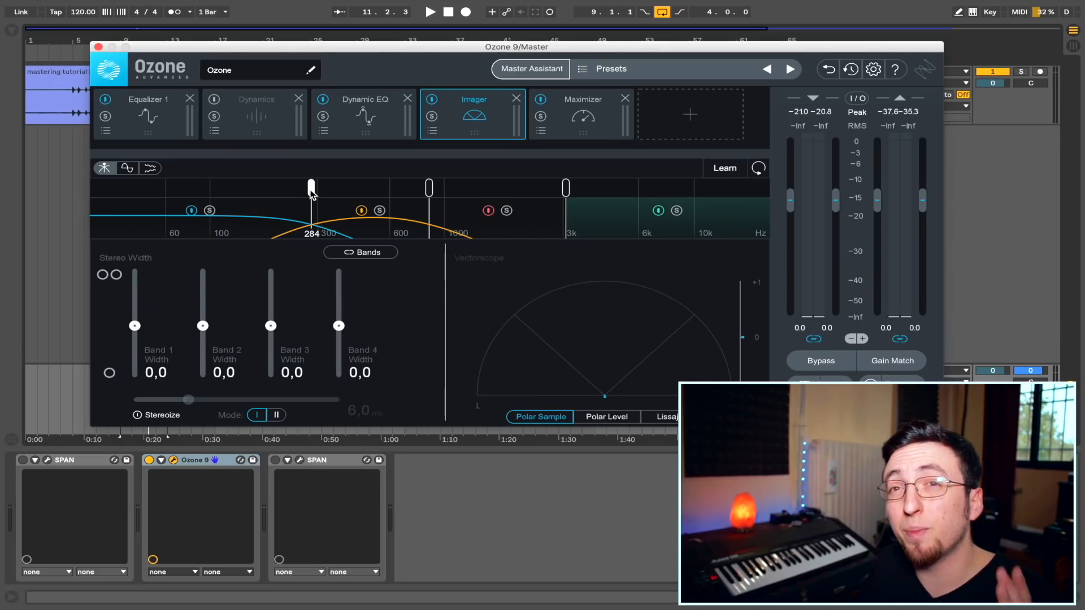
Set the Imager's low crossover to about 195 Hz, Band 1 width to -100, and the high crossover between 3k and 6k.
drag(311, 191, 273, 185)
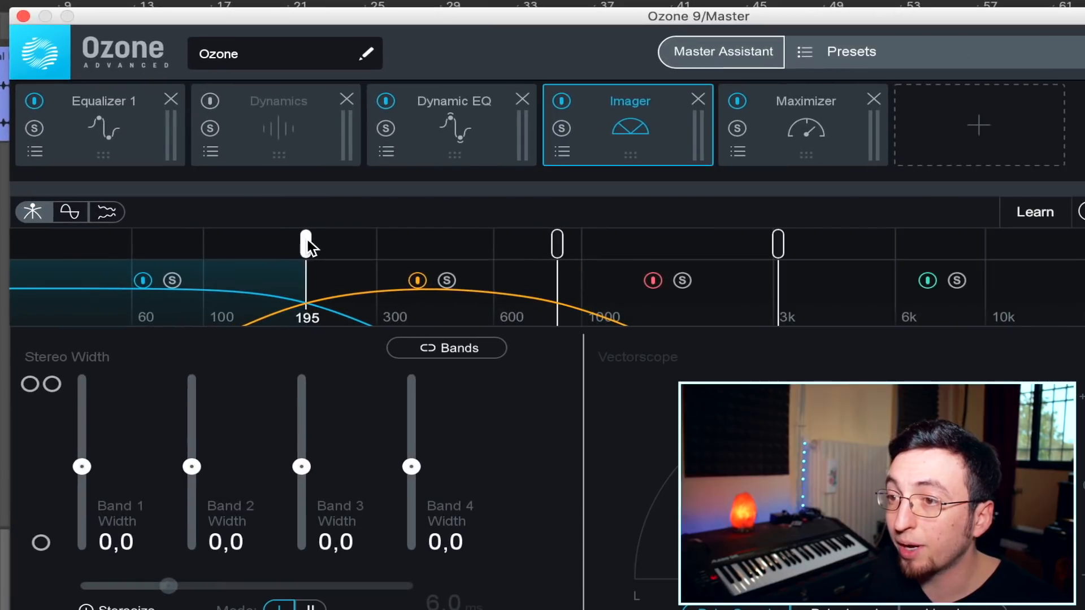
drag(307, 239, 310, 240)
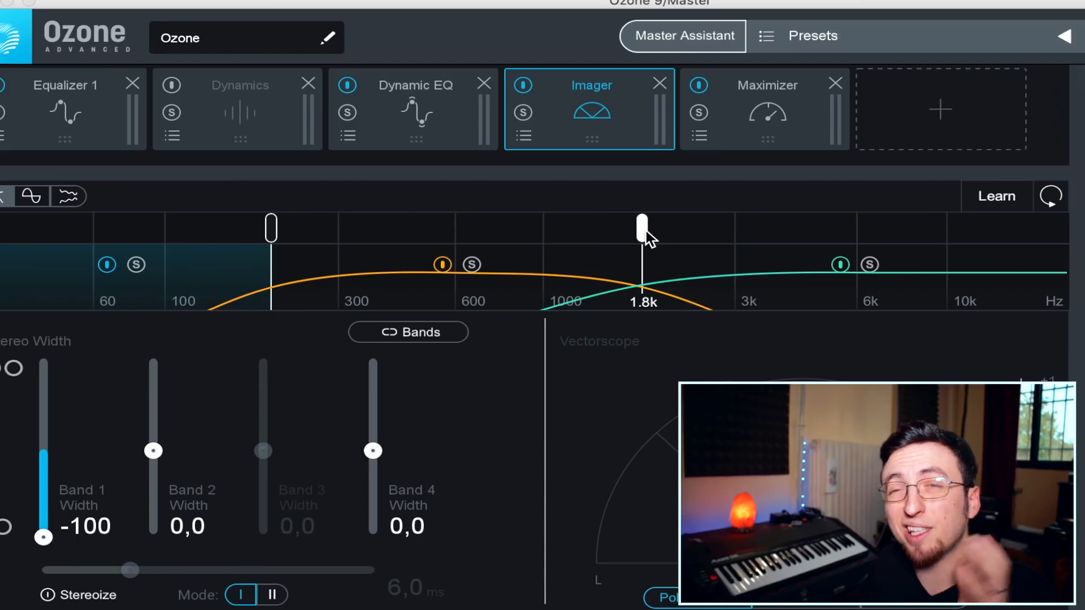
drag(646, 231, 824, 232)
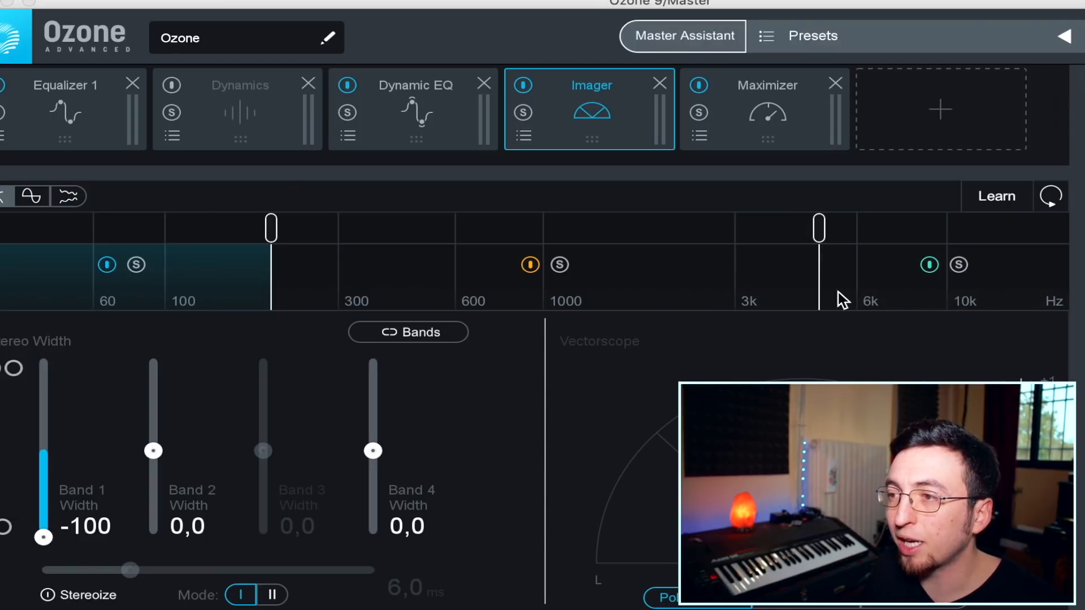
Solo the Imager's high band and set its stereo width to about 34.2, checking the Lissajous and Polar Sample vectorscope views.
click(959, 264)
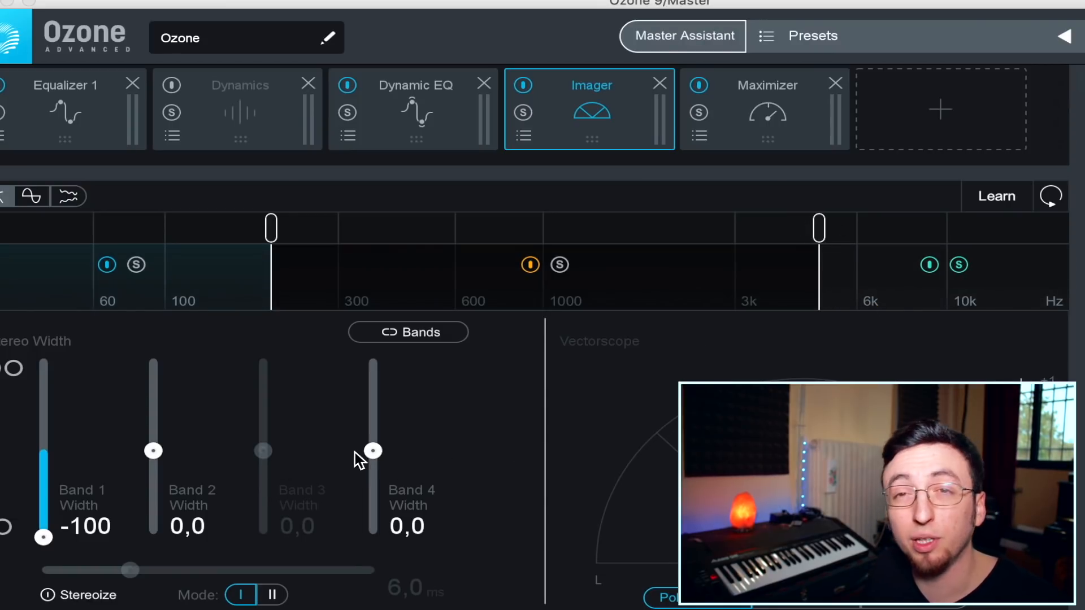
drag(371, 452, 373, 419)
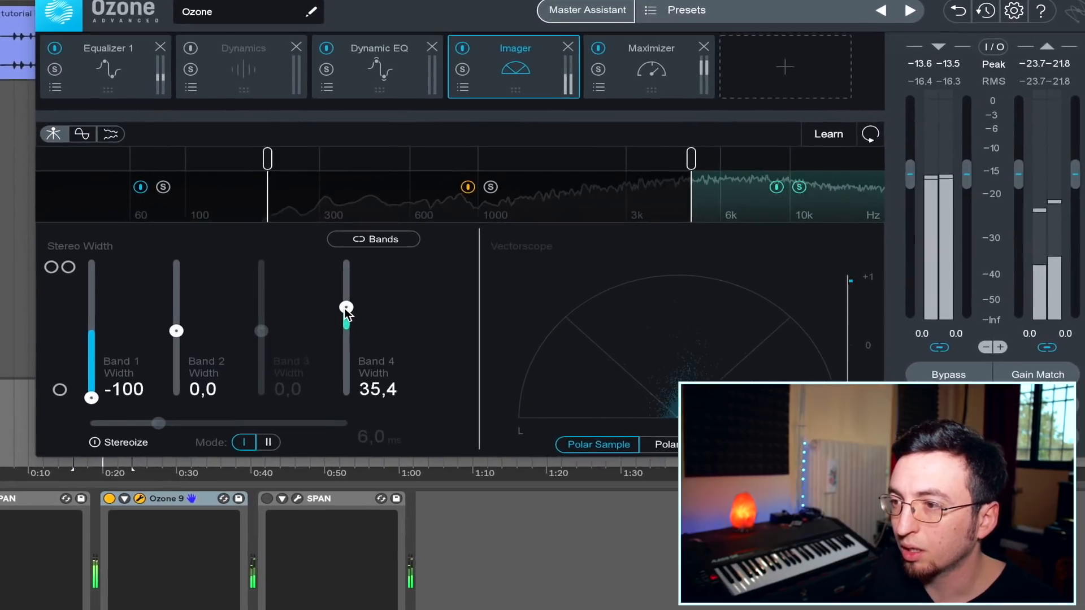
click(759, 445)
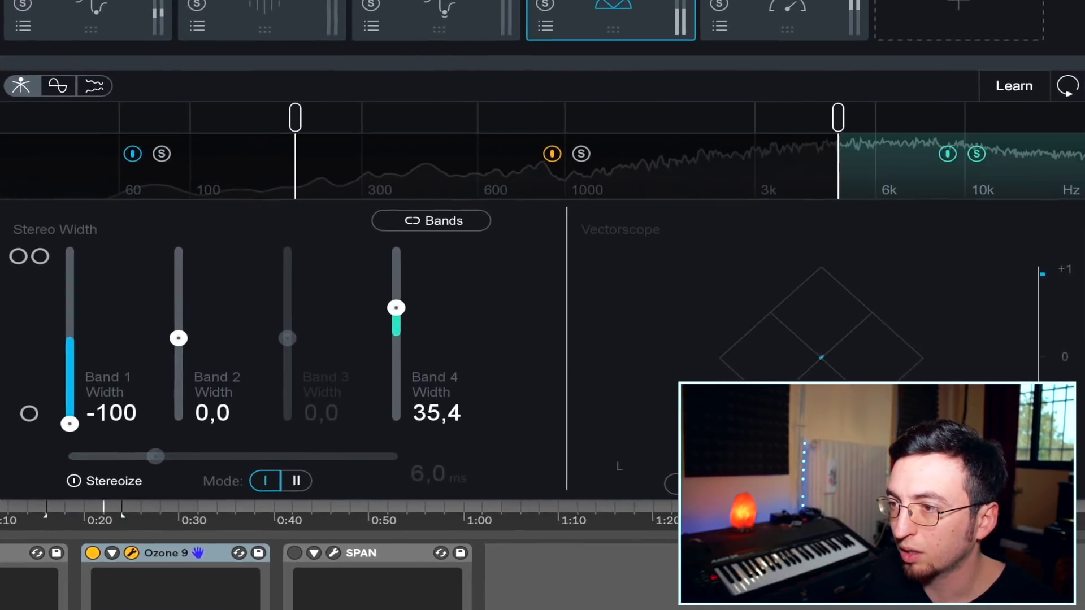
click(821, 484)
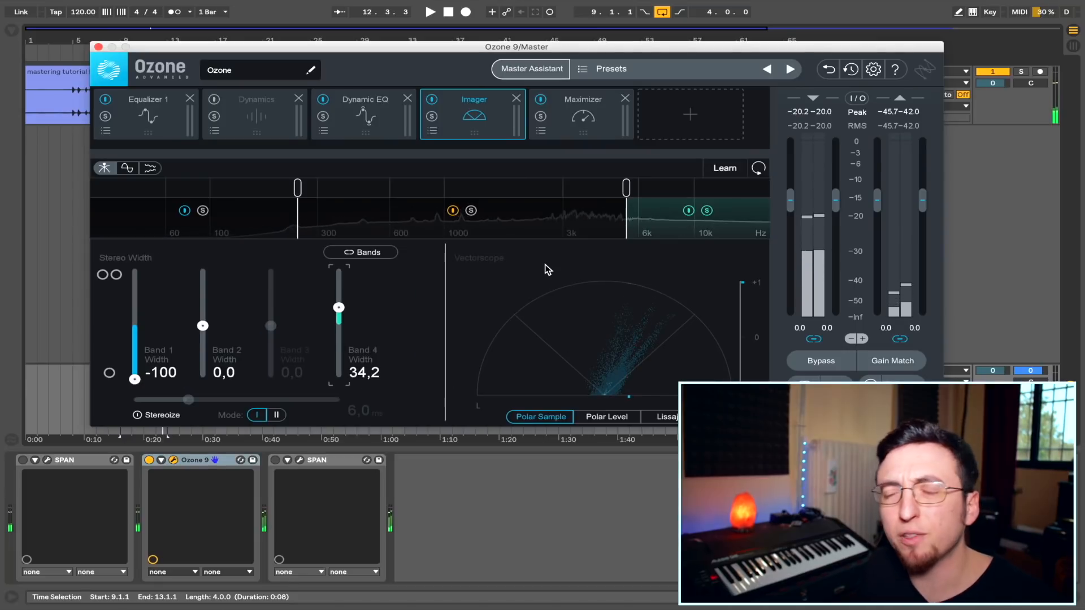
Solo the Imager's mid band, set its Band 2 width to about 22.8, and enable Stereoize.
click(472, 212)
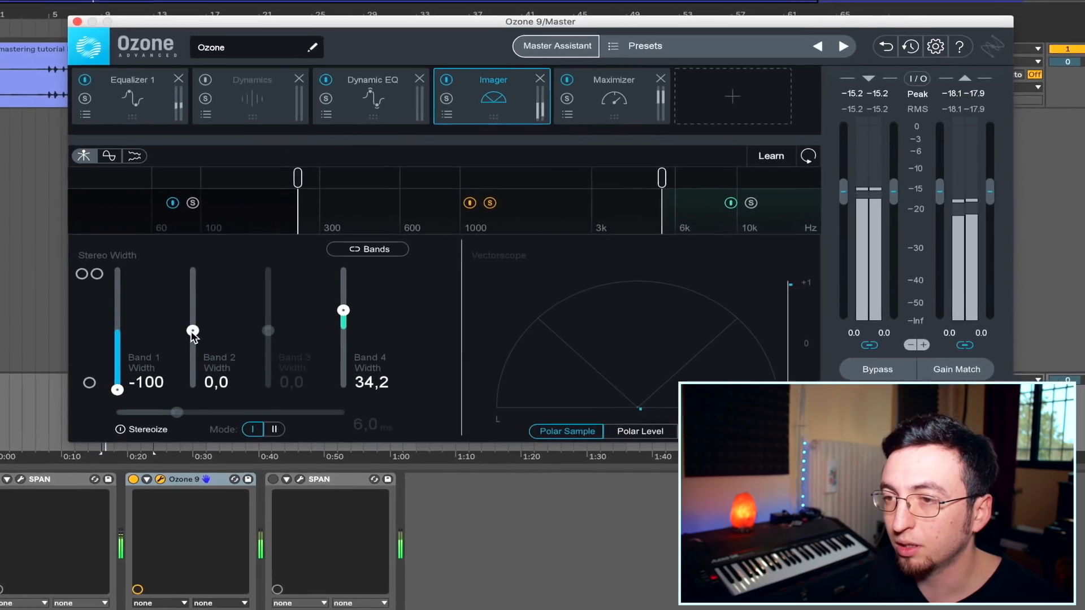
drag(194, 327, 232, 342)
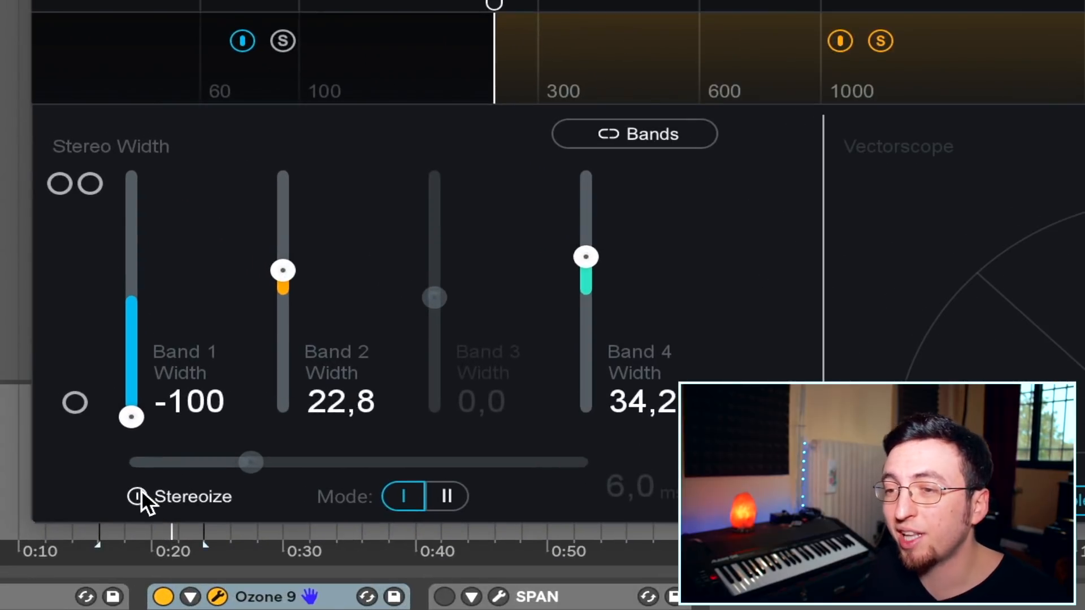
click(137, 414)
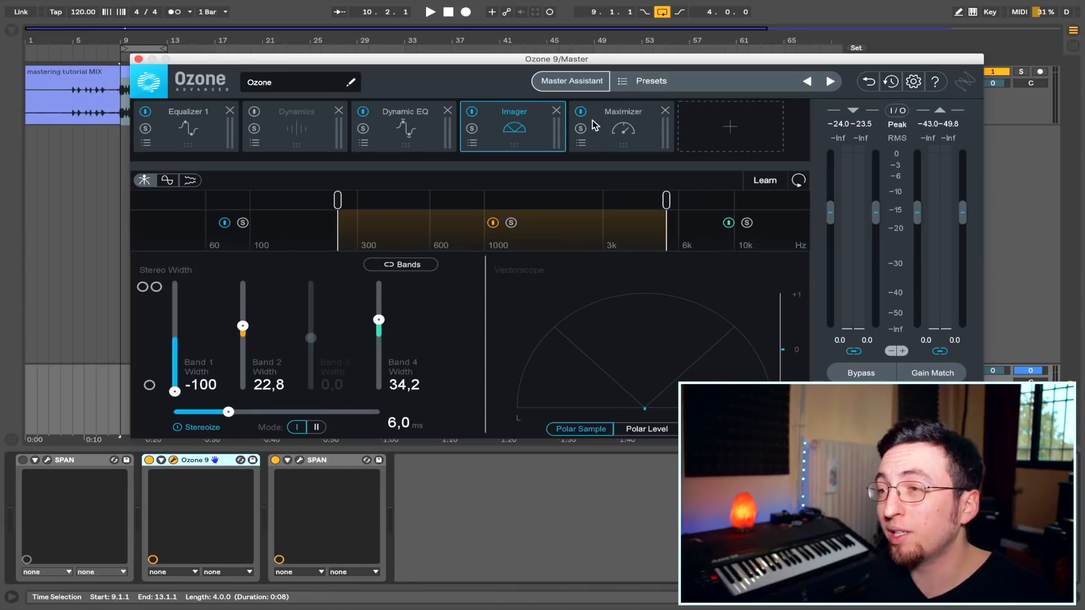
Lower the Maximizer's threshold while the loop plays.
click(593, 121)
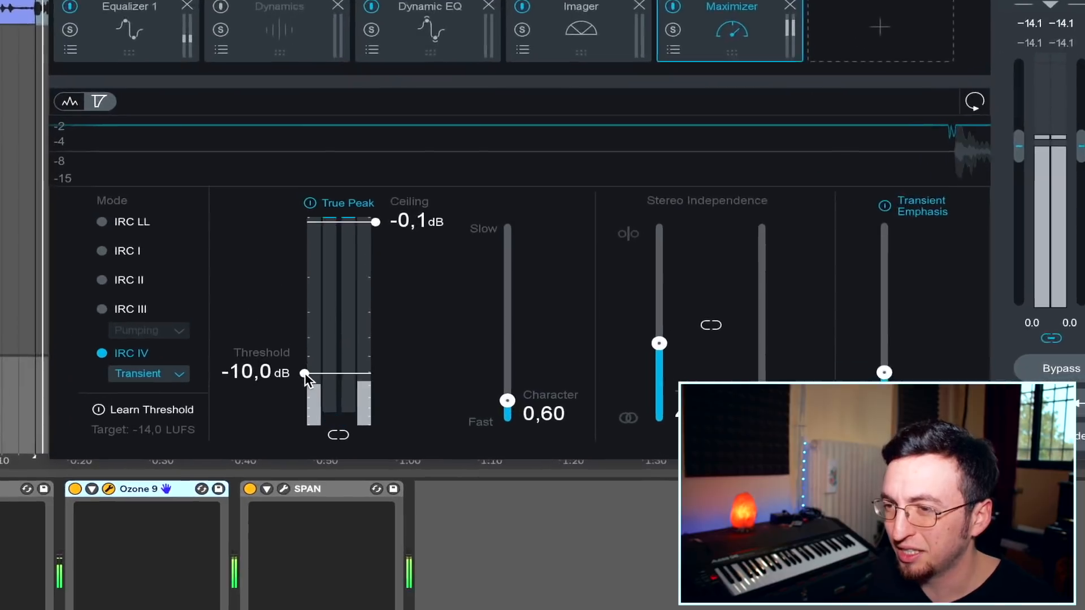
drag(312, 379, 303, 388)
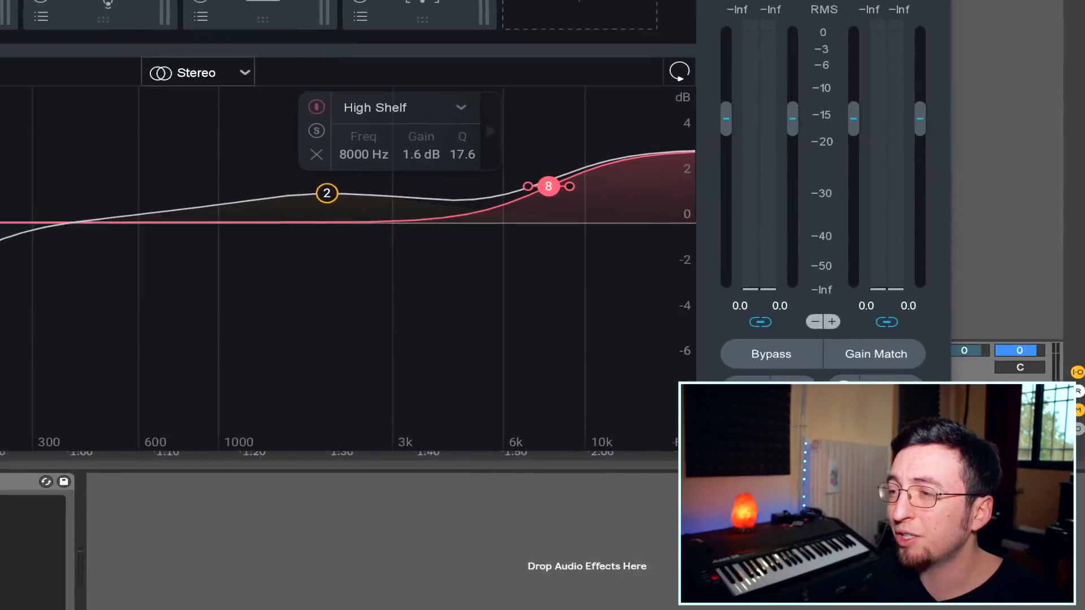
Sum the output to mono to check the master's compatibility, and restore stereo output.
click(744, 389)
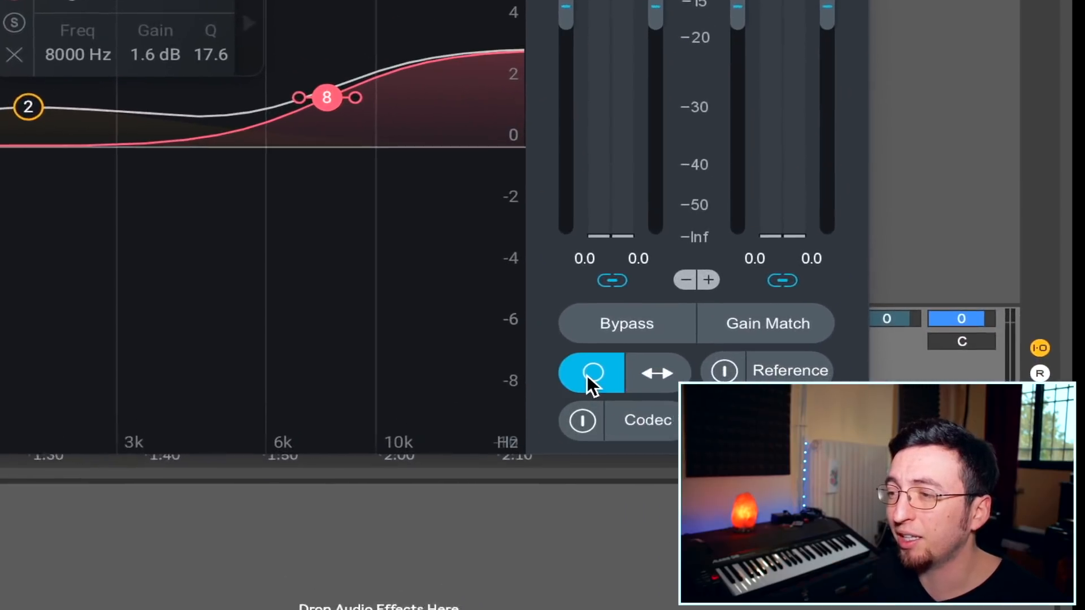
click(744, 389)
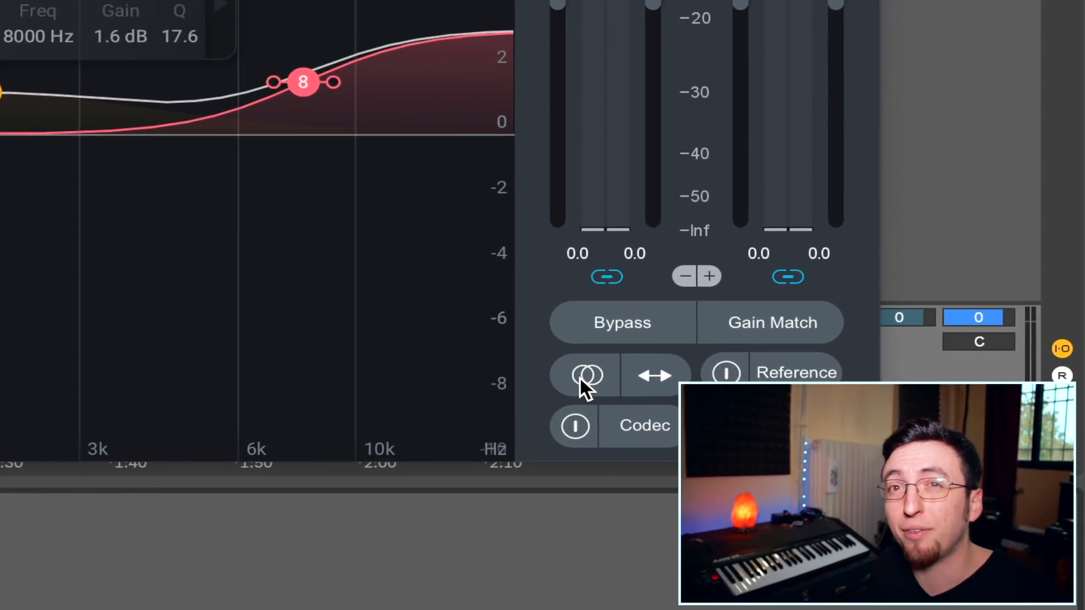